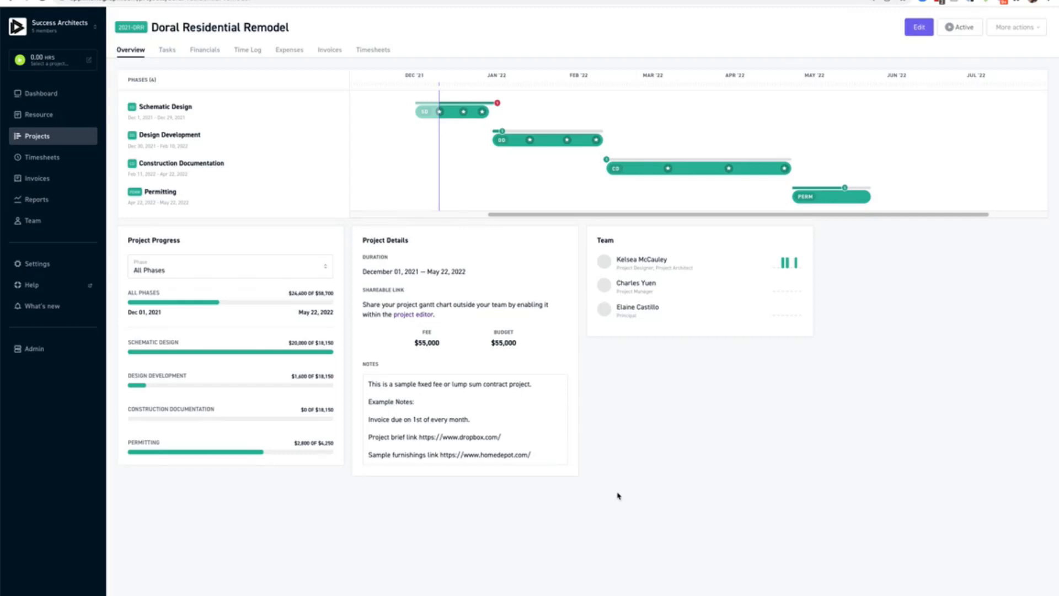
pyautogui.click(46, 179)
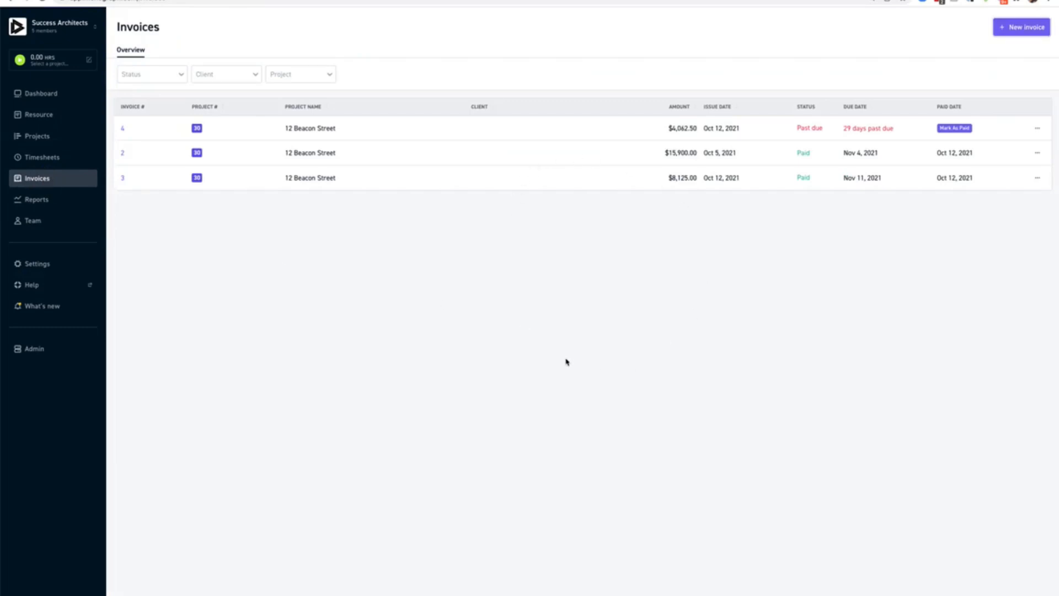
# Create a new invoice for Doral Residential Remodel covering services from Dec 1 to Dec 31, 2021.
pyautogui.click(1037, 30)
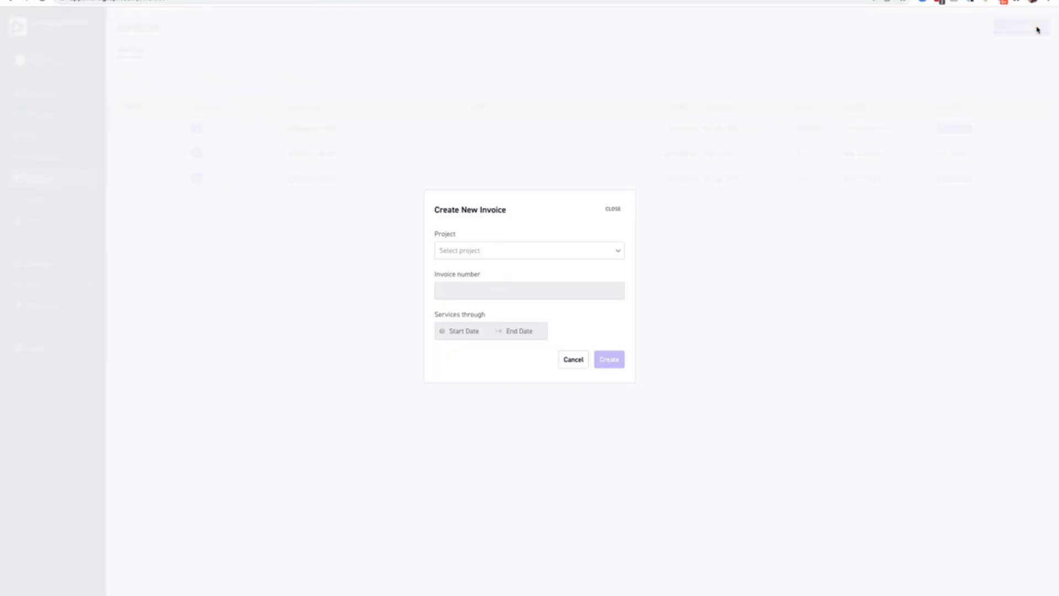
pyautogui.click(568, 252)
pyautogui.click(569, 307)
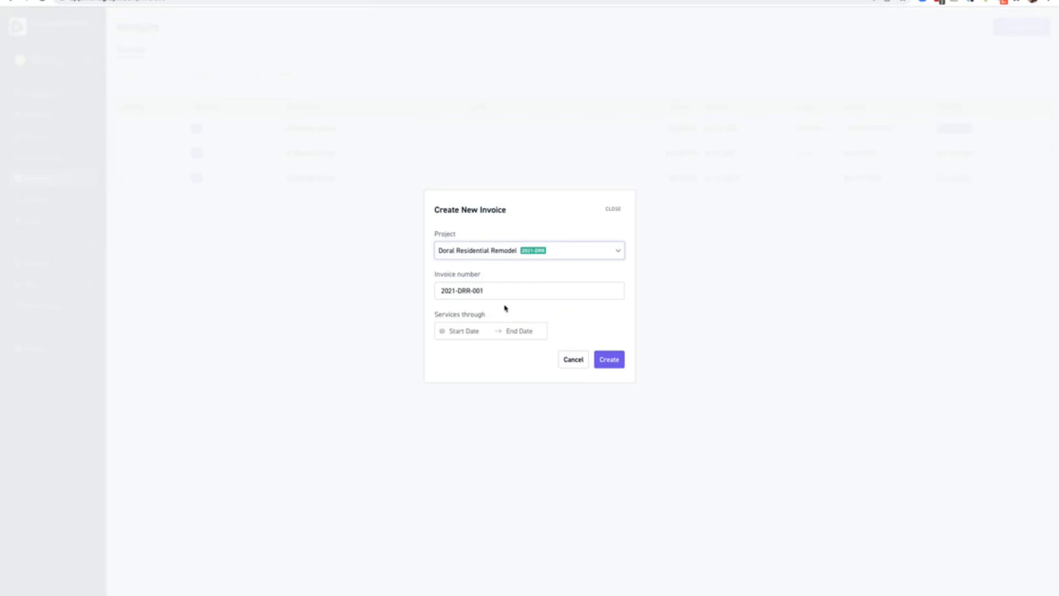
pyautogui.click(459, 331)
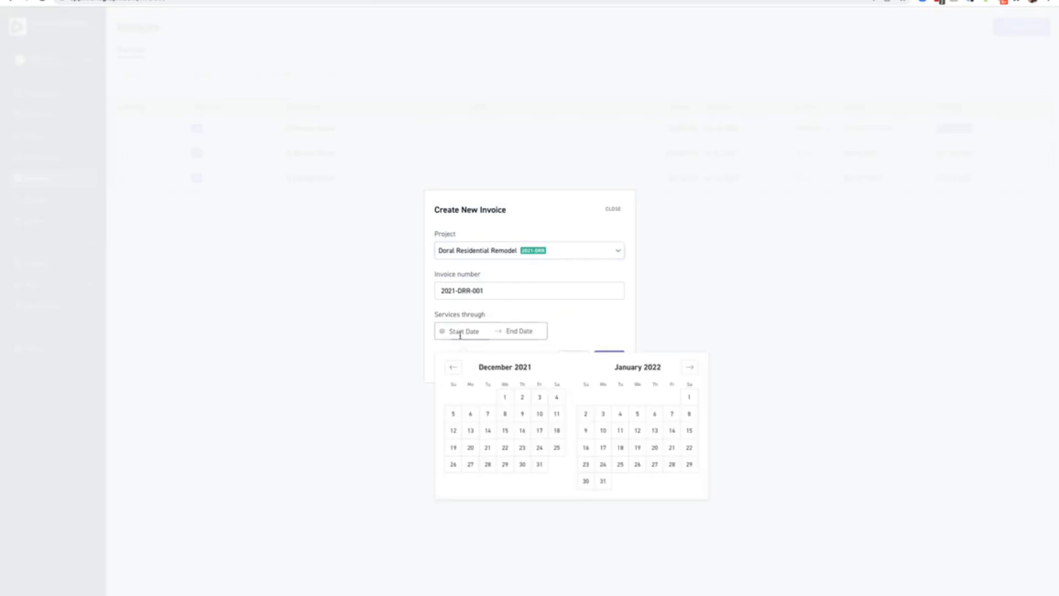
pyautogui.click(505, 396)
pyautogui.click(539, 464)
pyautogui.click(609, 360)
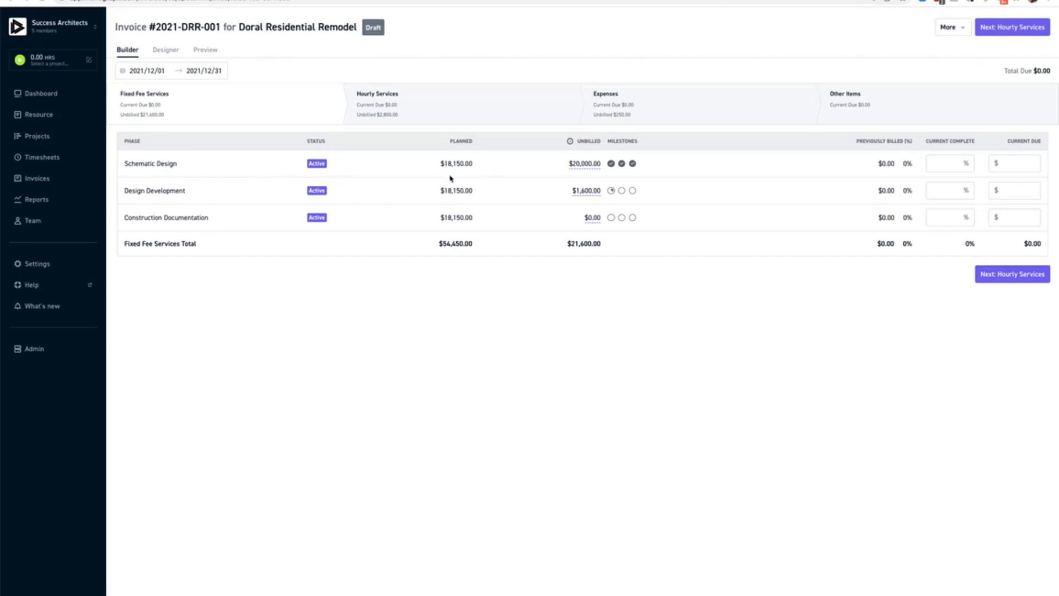
# Enter 100% current complete for Schematic Design and 10% for Design Development.
pyautogui.moveTo(589, 167)
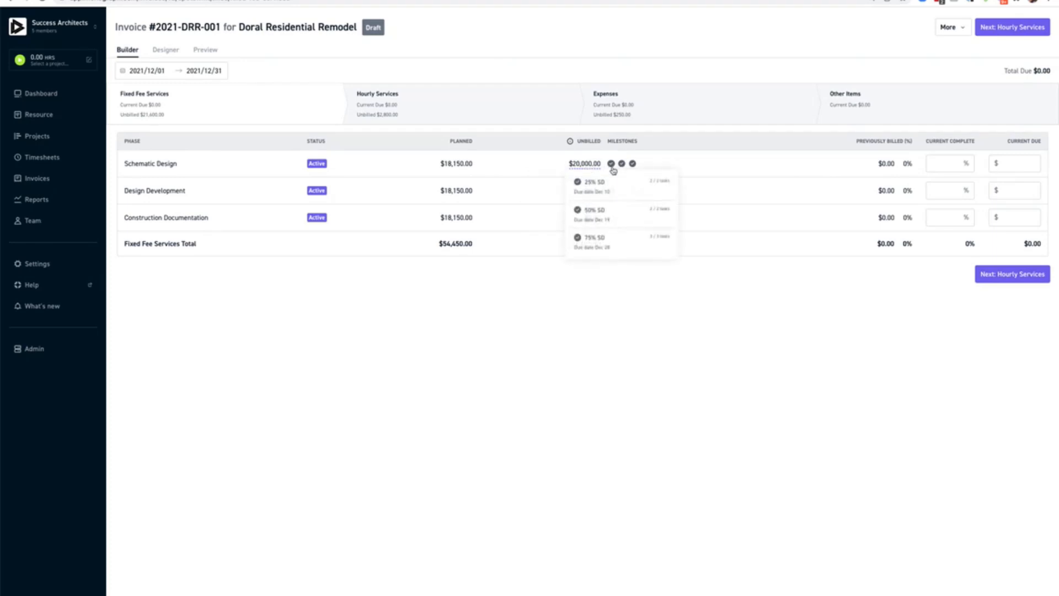
pyautogui.click(964, 163)
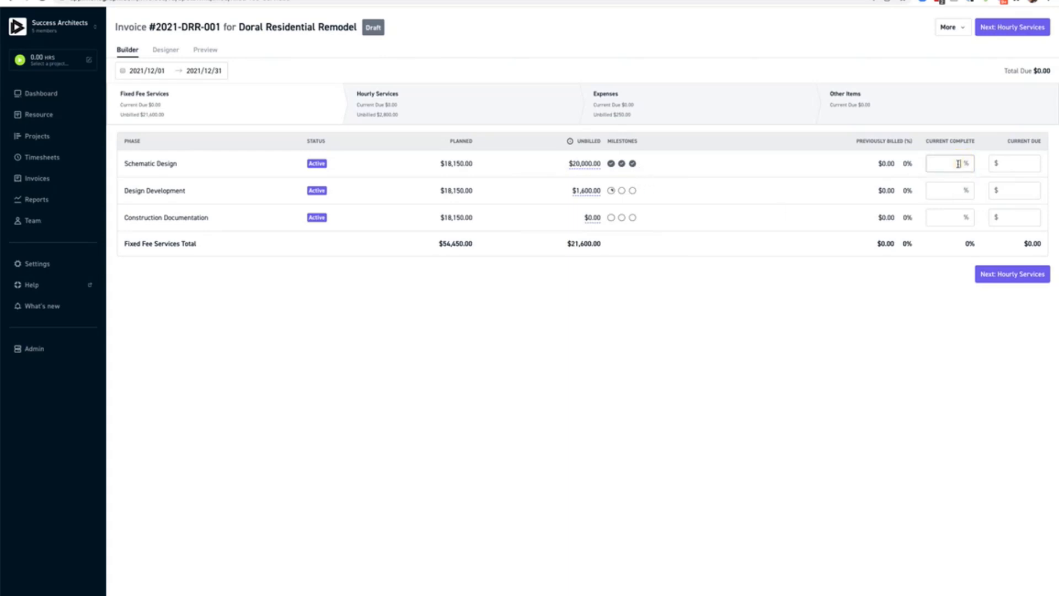
pyautogui.write('100')
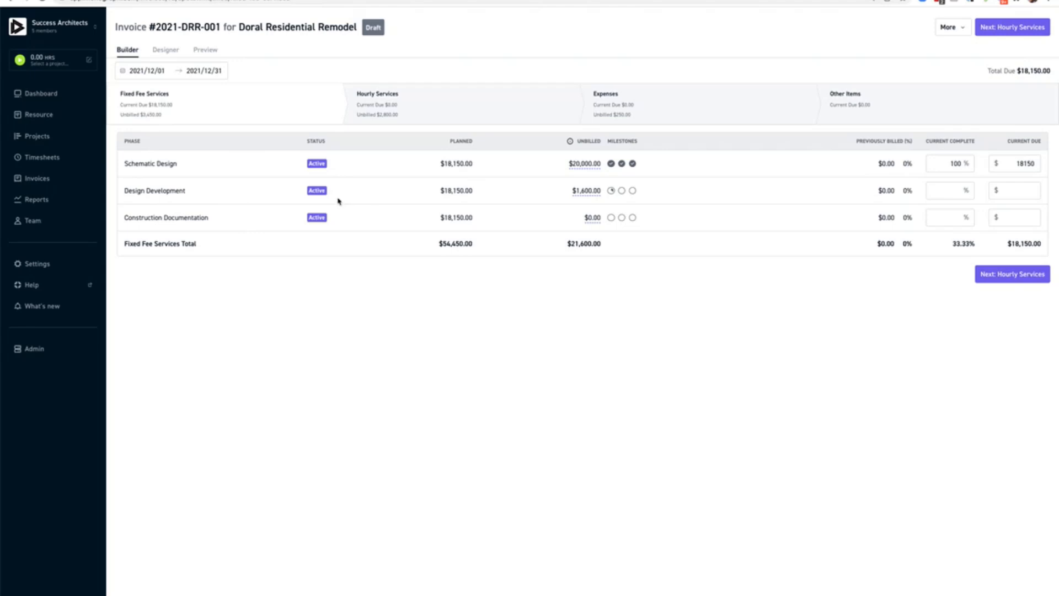
pyautogui.moveTo(586, 193)
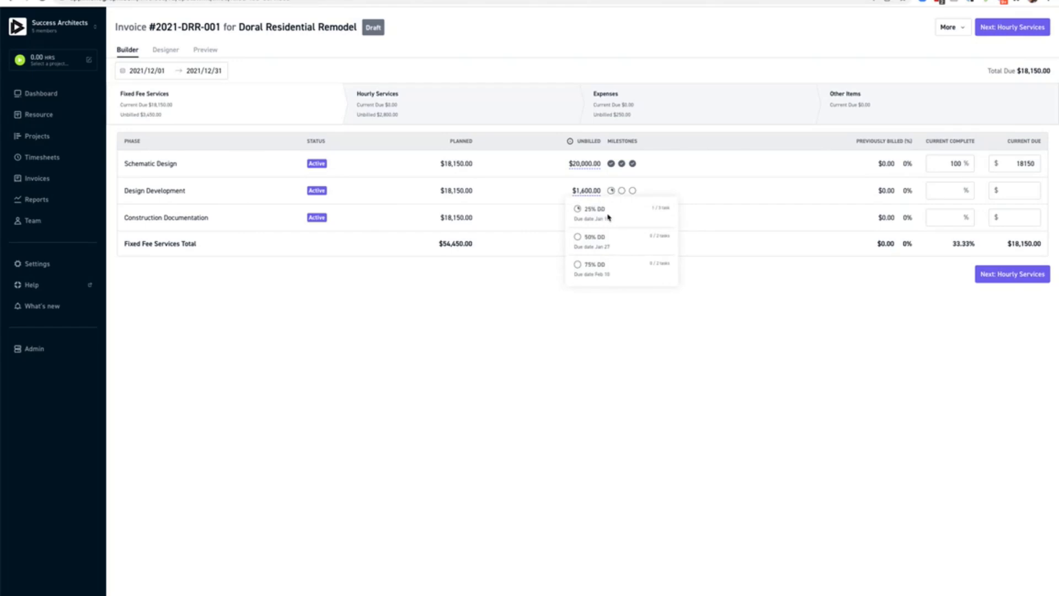
pyautogui.click(955, 191)
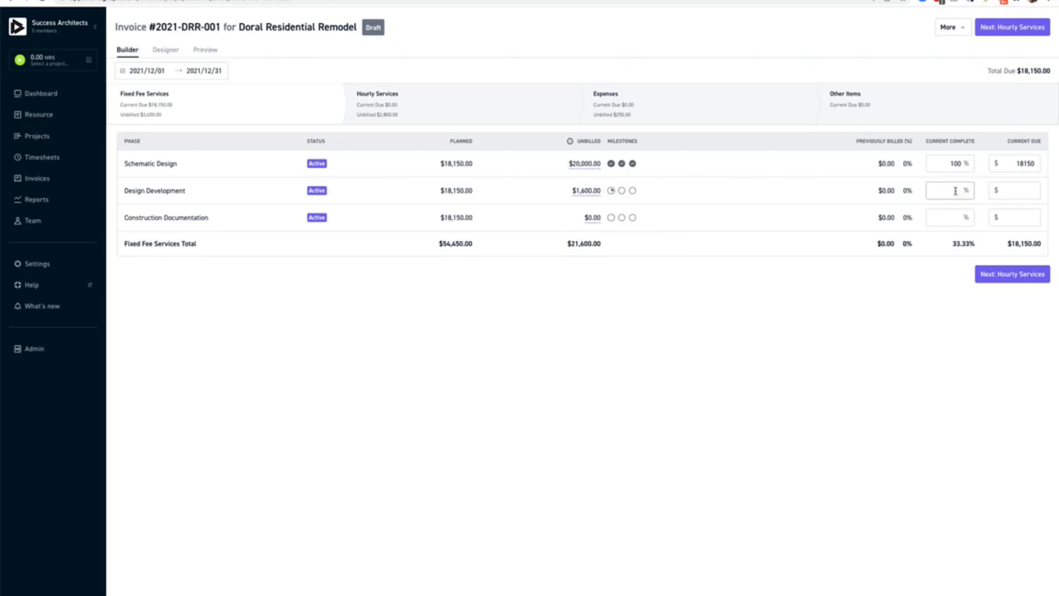
pyautogui.write('10')
# Bill the Project Architect's 16 logged hours and 2 Principal hours under Permitting.
pyautogui.click(1027, 276)
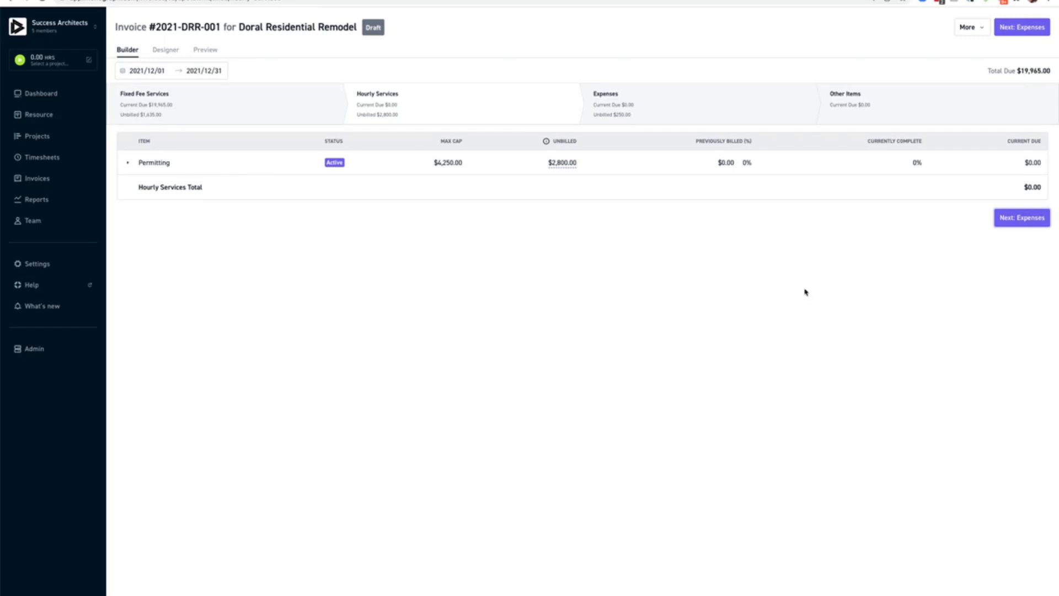
pyautogui.click(167, 164)
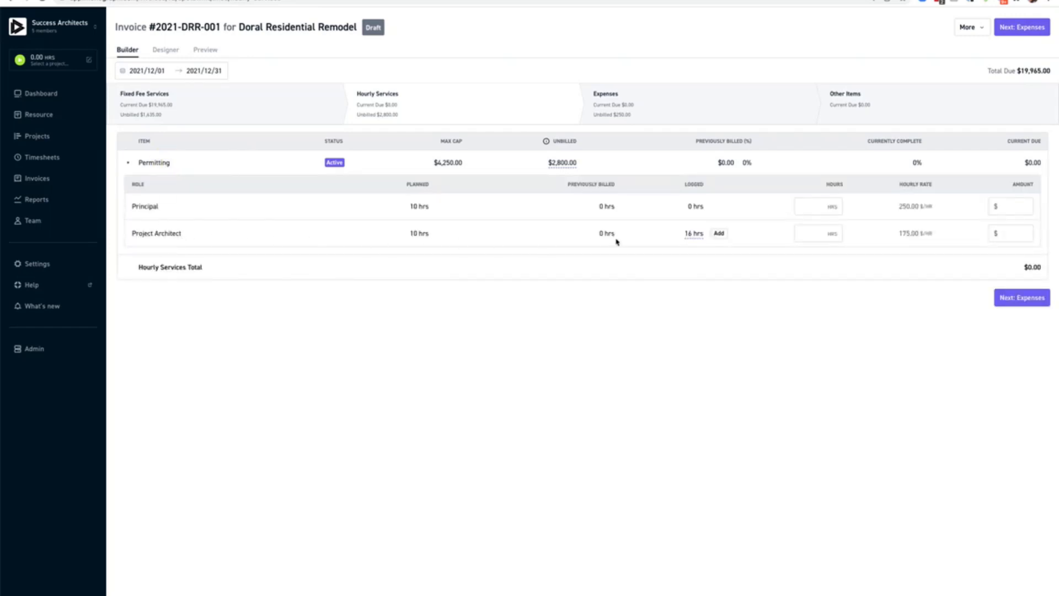
pyautogui.moveTo(691, 239)
pyautogui.click(719, 234)
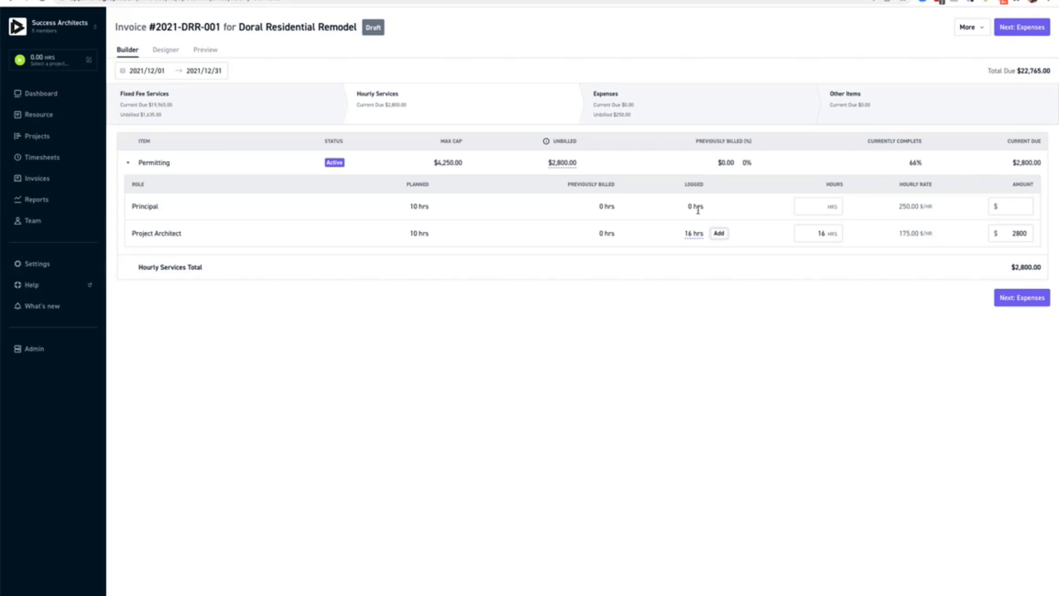
pyautogui.click(820, 207)
pyautogui.write('2')
pyautogui.click(1043, 301)
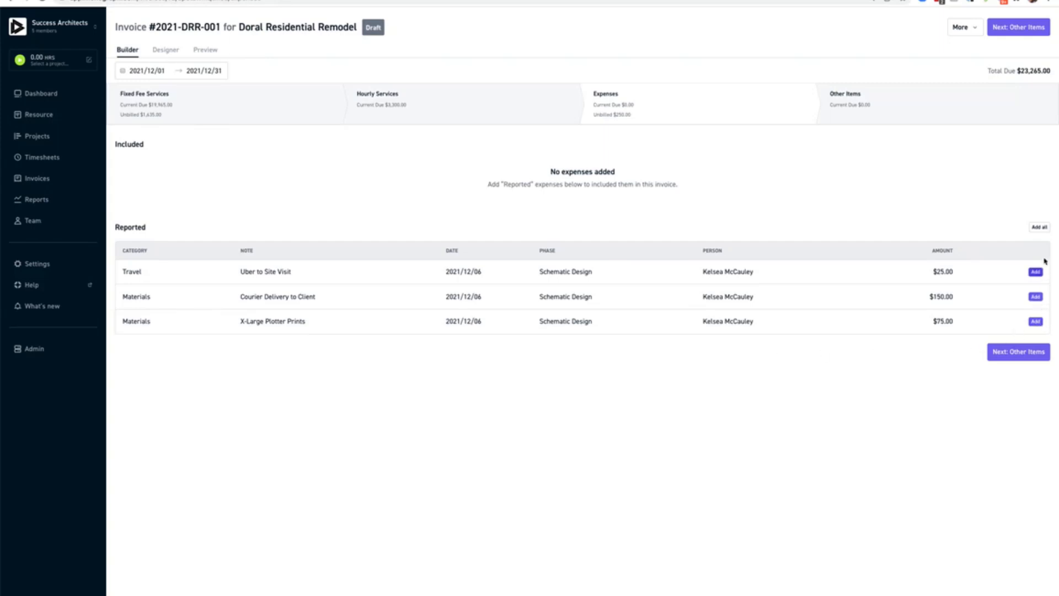
# Add all three reported expenses ($250.00) and advance past Other Items to the Designer.
pyautogui.click(1040, 227)
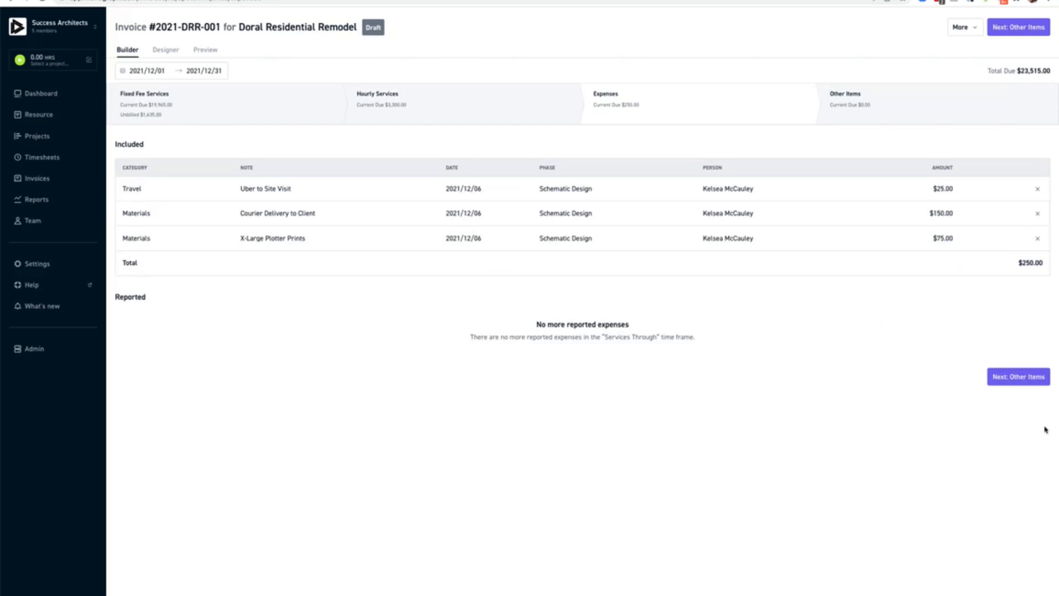
pyautogui.click(1042, 379)
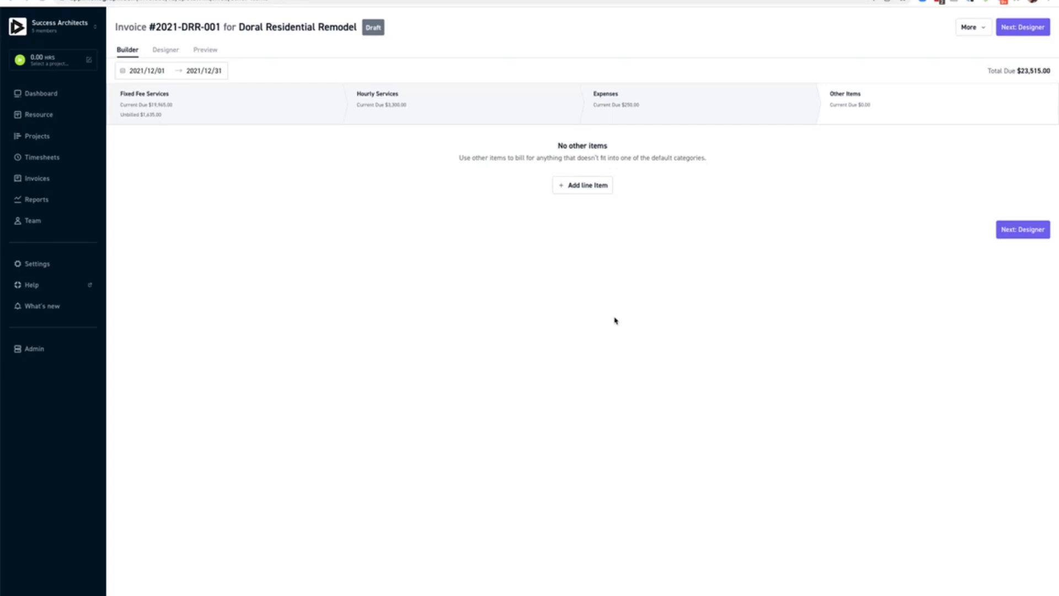
pyautogui.click(1023, 230)
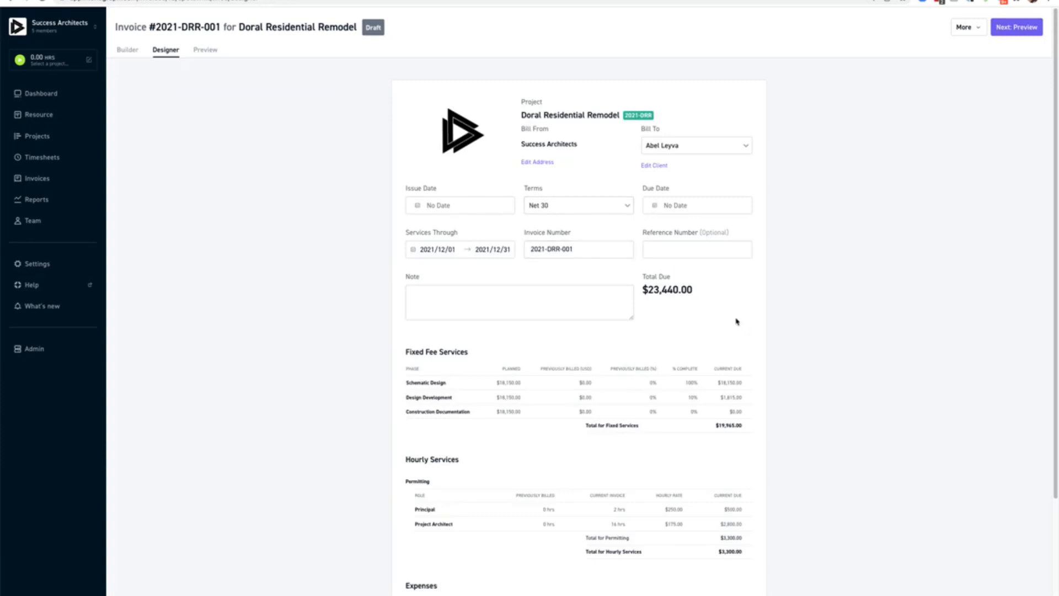
# Set the issue date to December 15, 2021 with Net 45 payment terms.
pyautogui.click(444, 205)
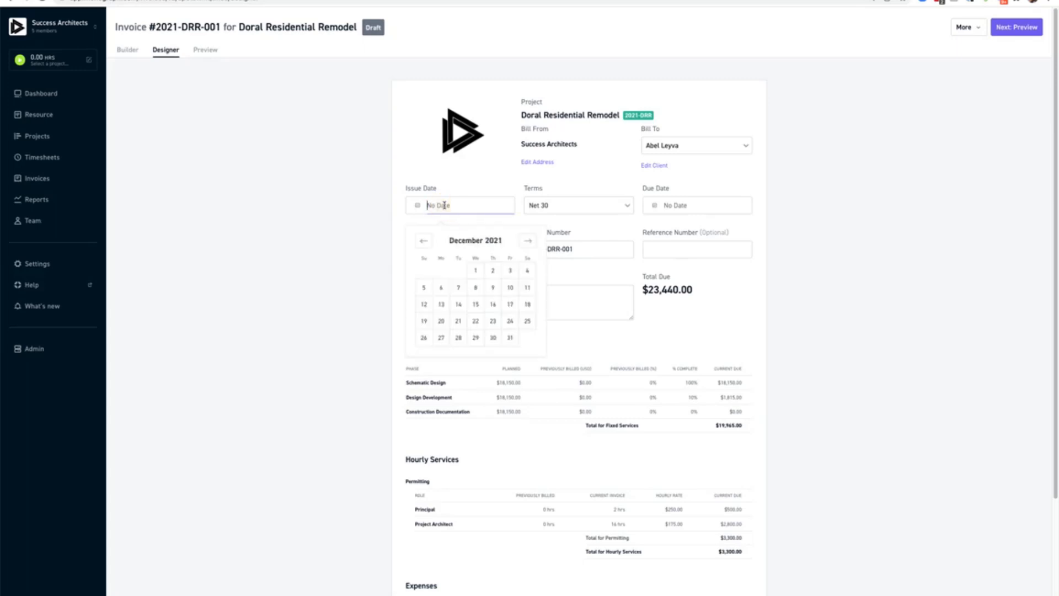
pyautogui.click(476, 305)
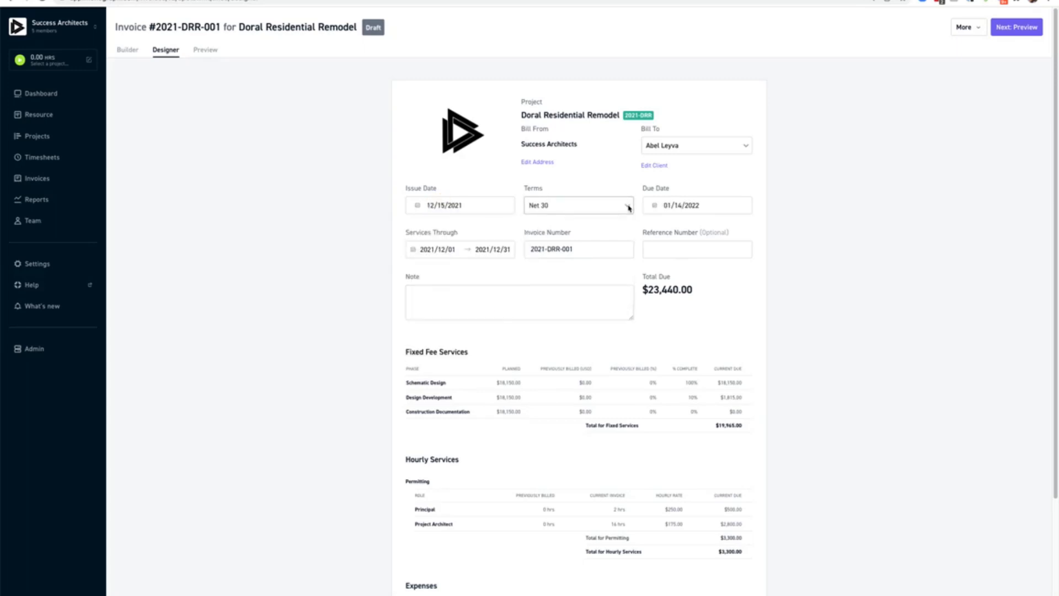
pyautogui.click(629, 206)
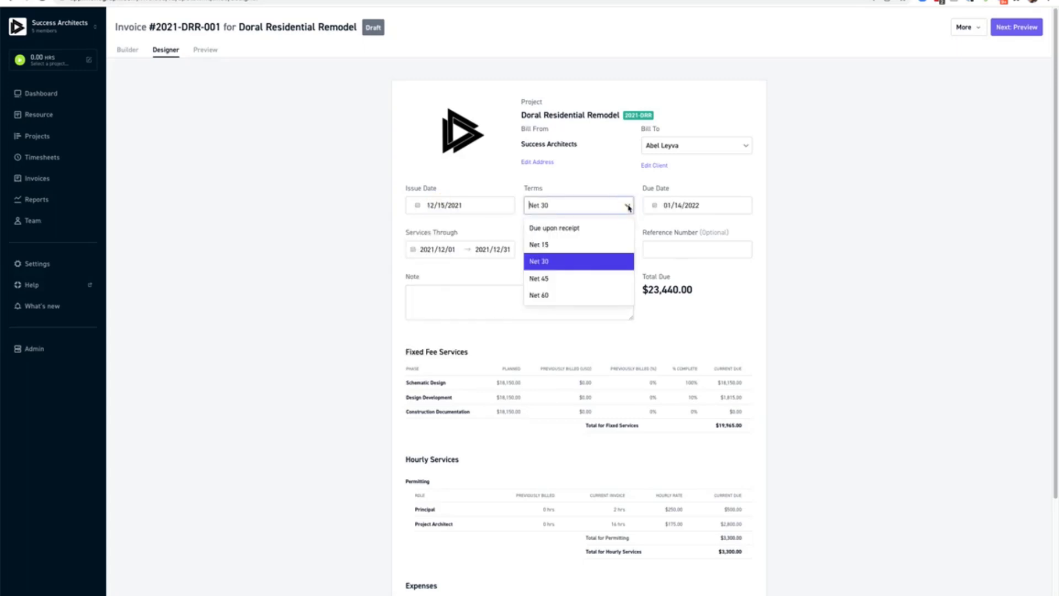
pyautogui.click(616, 280)
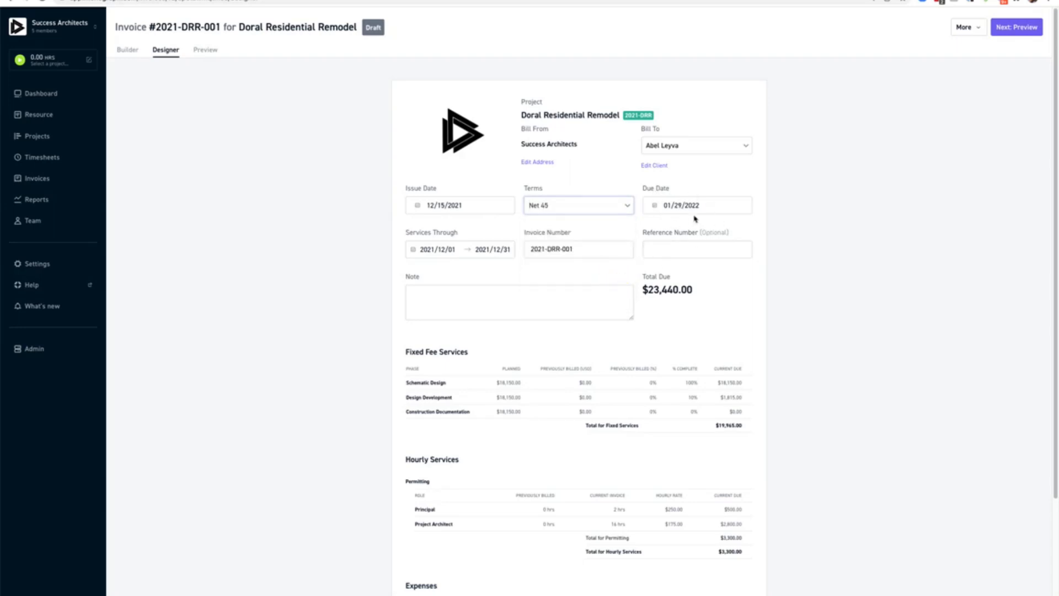
# Add reference number ABC and the note 'Thank you for being a client!'.
pyautogui.click(691, 251)
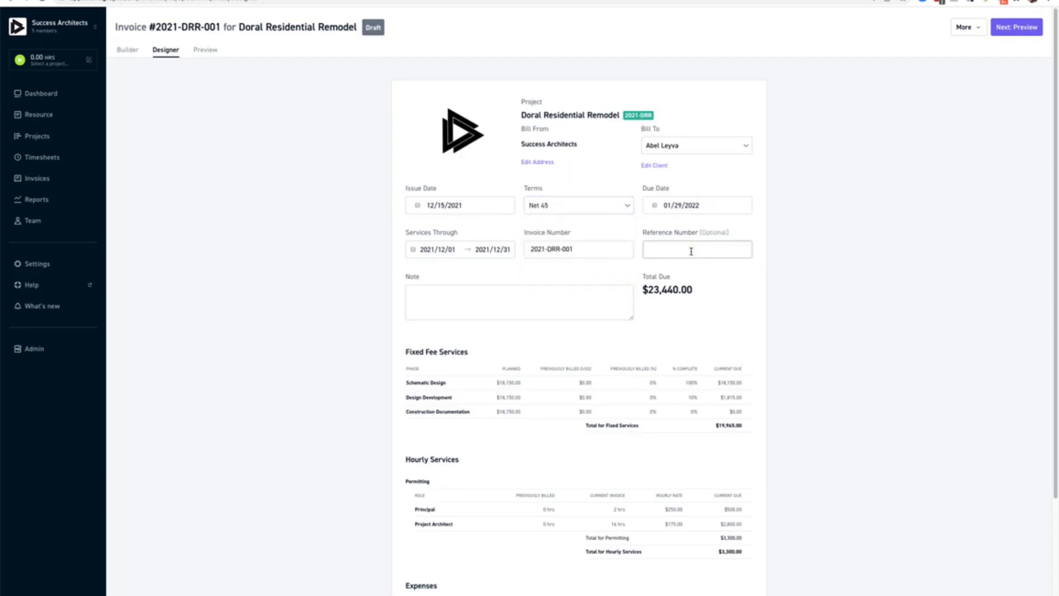
pyautogui.write('ABC')
pyautogui.click(512, 299)
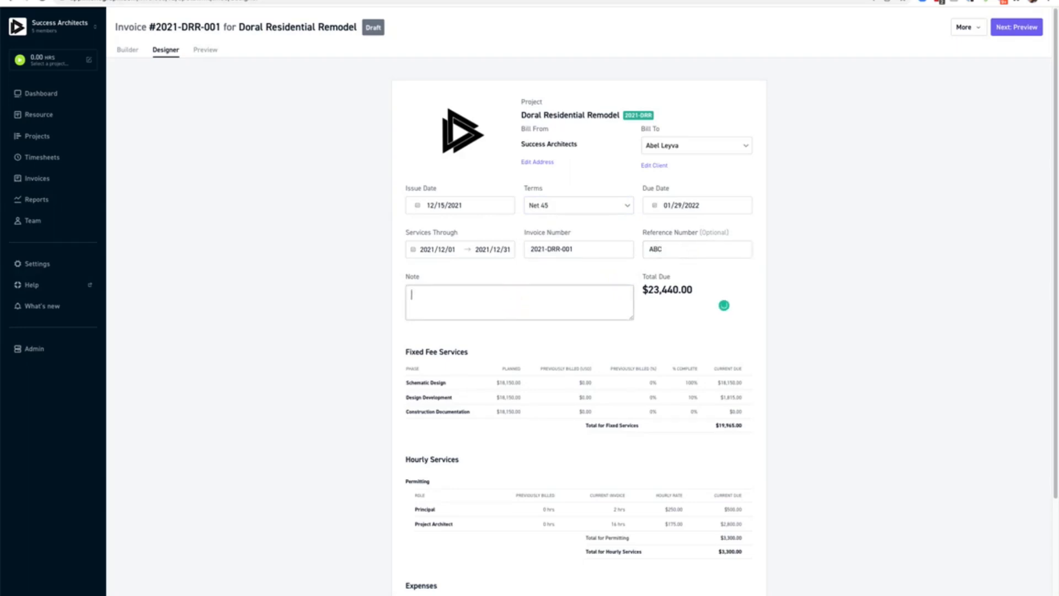
pyautogui.write('Thank you for being a client!')
pyautogui.scroll(-3, 664, 327)
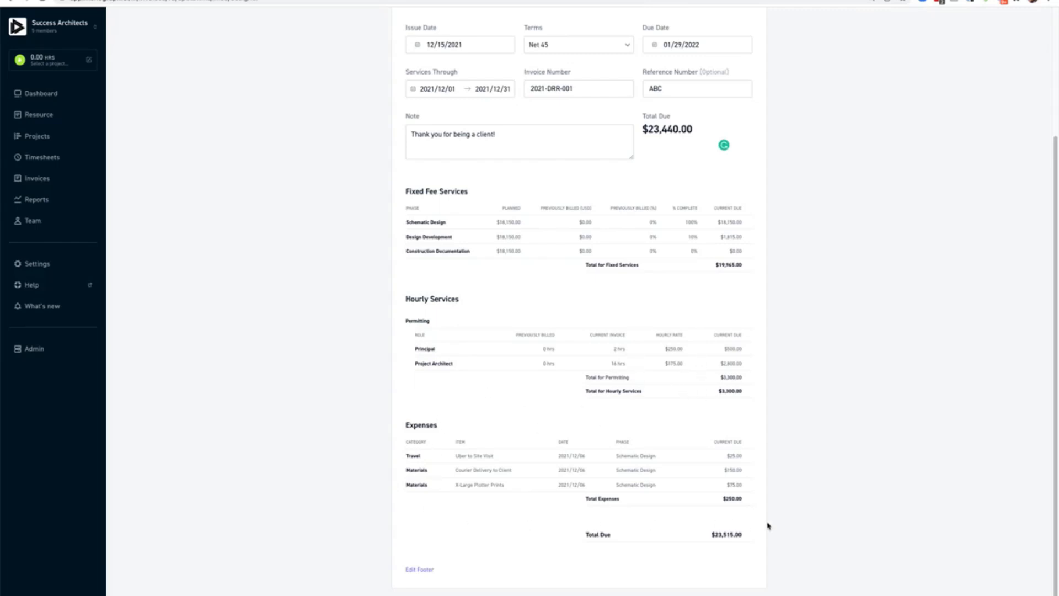
pyautogui.scroll(5, 716, 315)
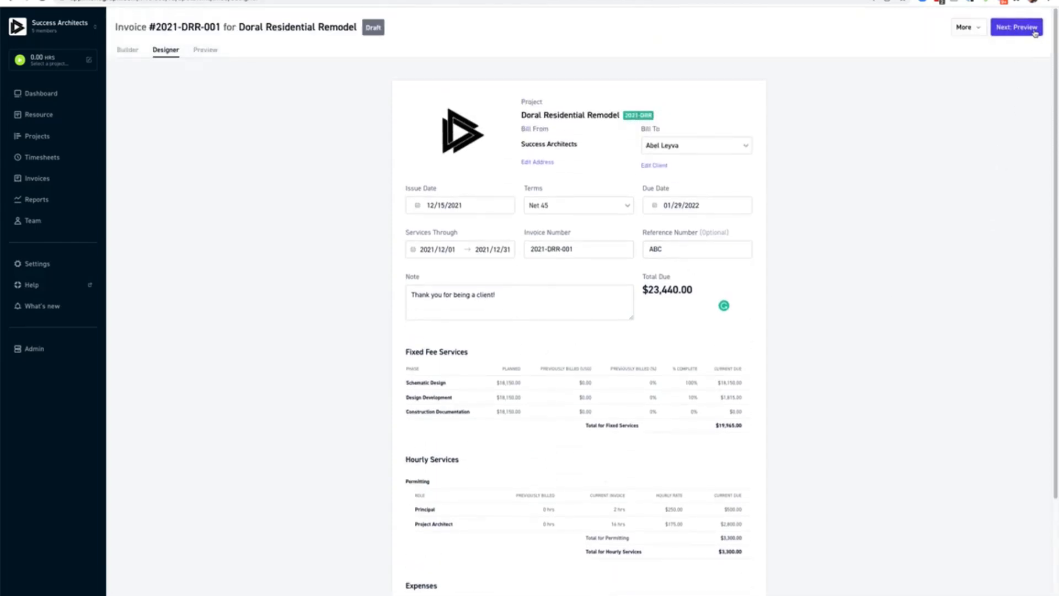
# Review the two-page invoice preview showing $23,515.00 total due.
pyautogui.click(1035, 33)
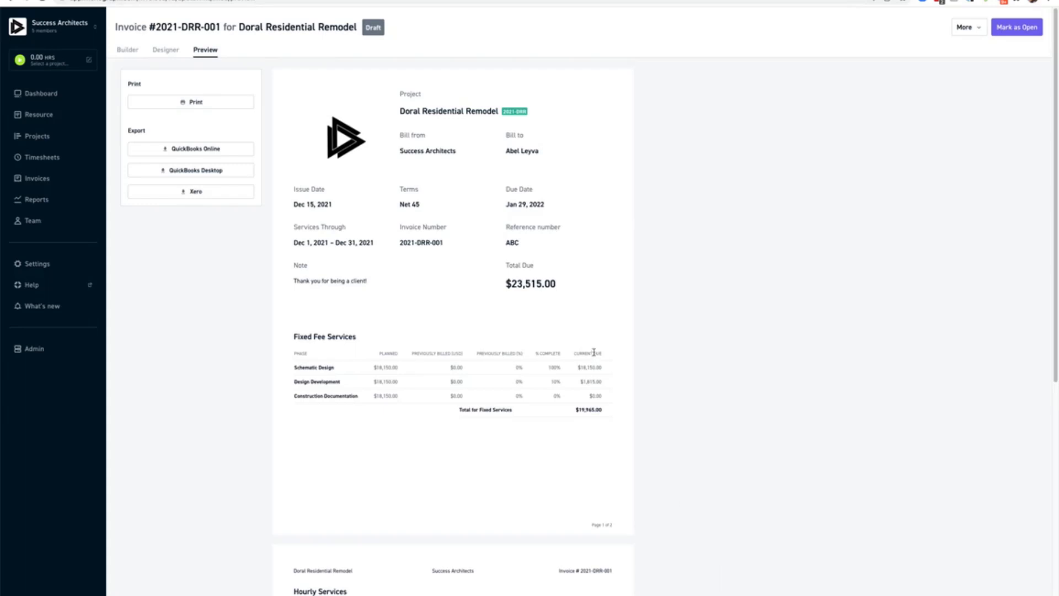
pyautogui.scroll(-2, 607, 295)
pyautogui.scroll(-7, 608, 295)
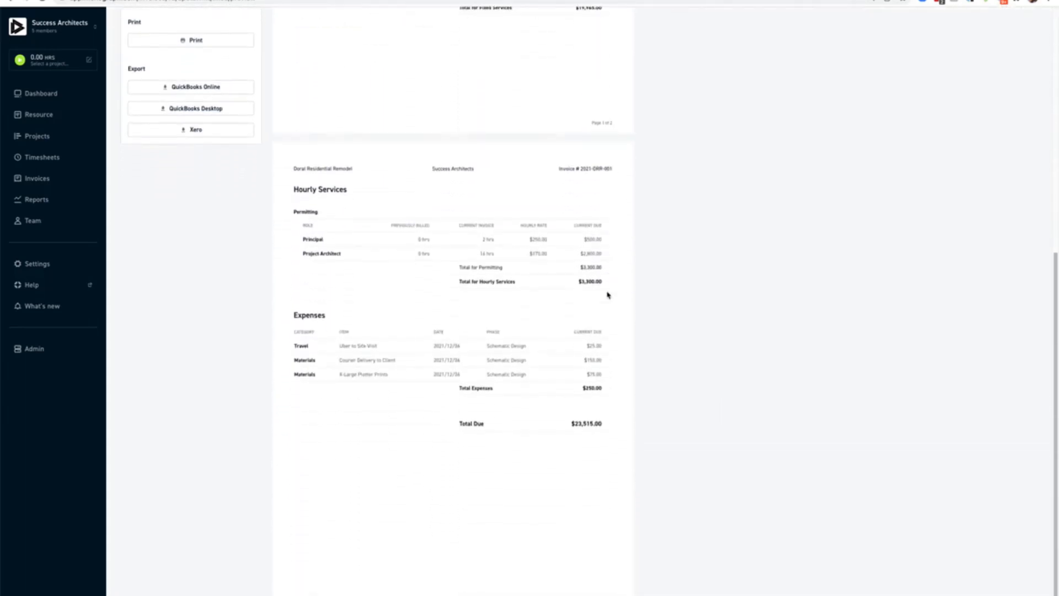
pyautogui.scroll(9, 608, 295)
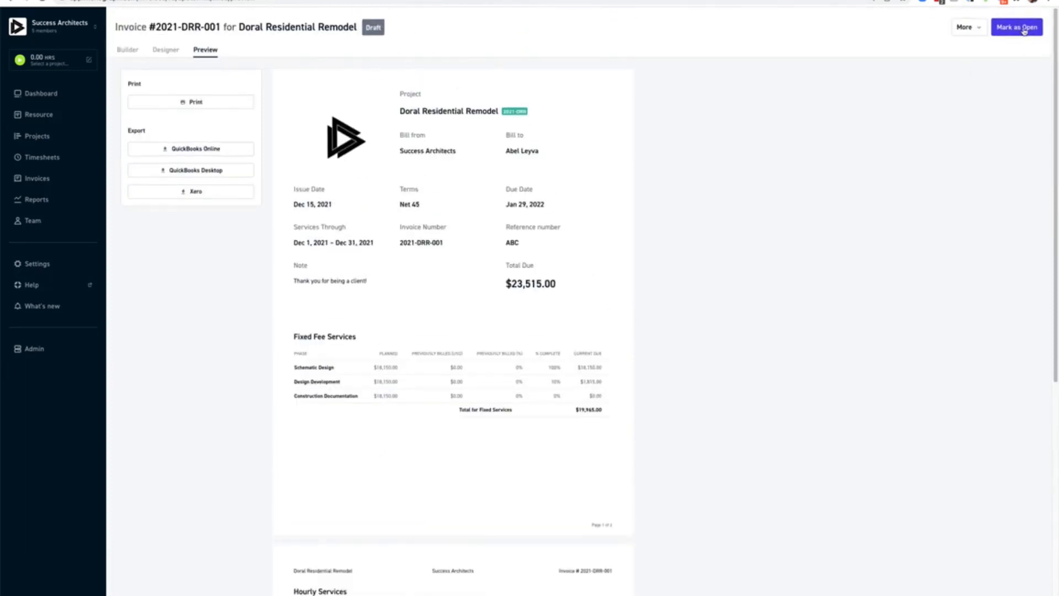
# Mark invoice 2021-DRR-001 as Open, confirm, and return to the Invoices list.
pyautogui.click(1024, 30)
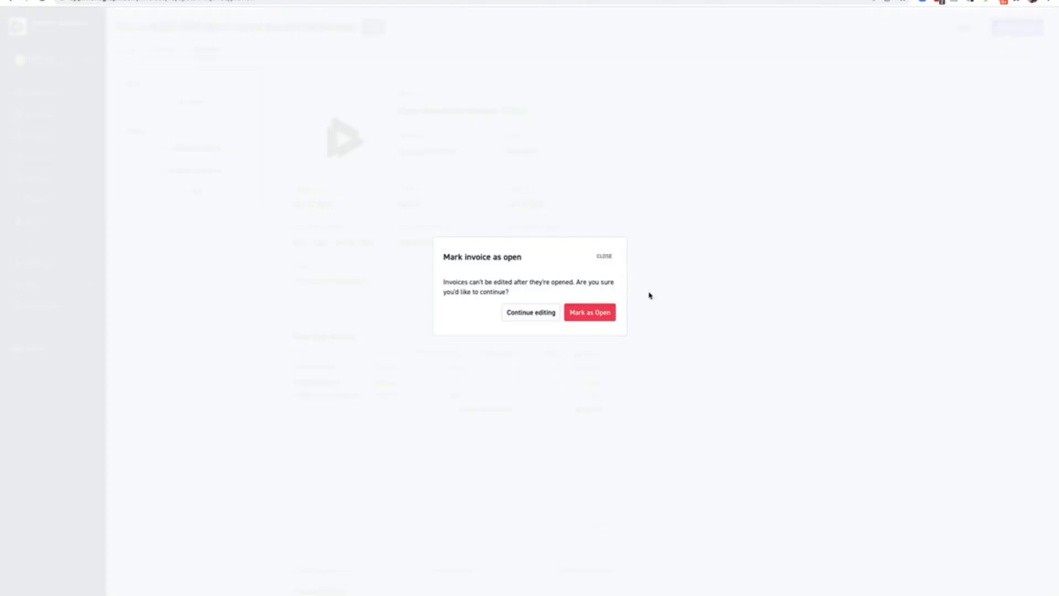
pyautogui.click(606, 319)
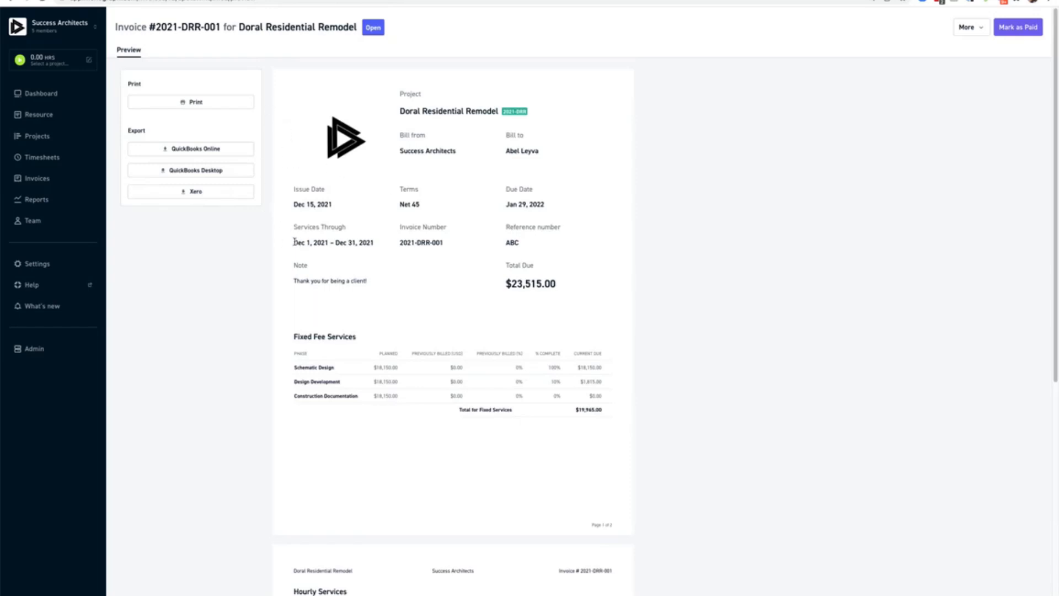
pyautogui.click(46, 180)
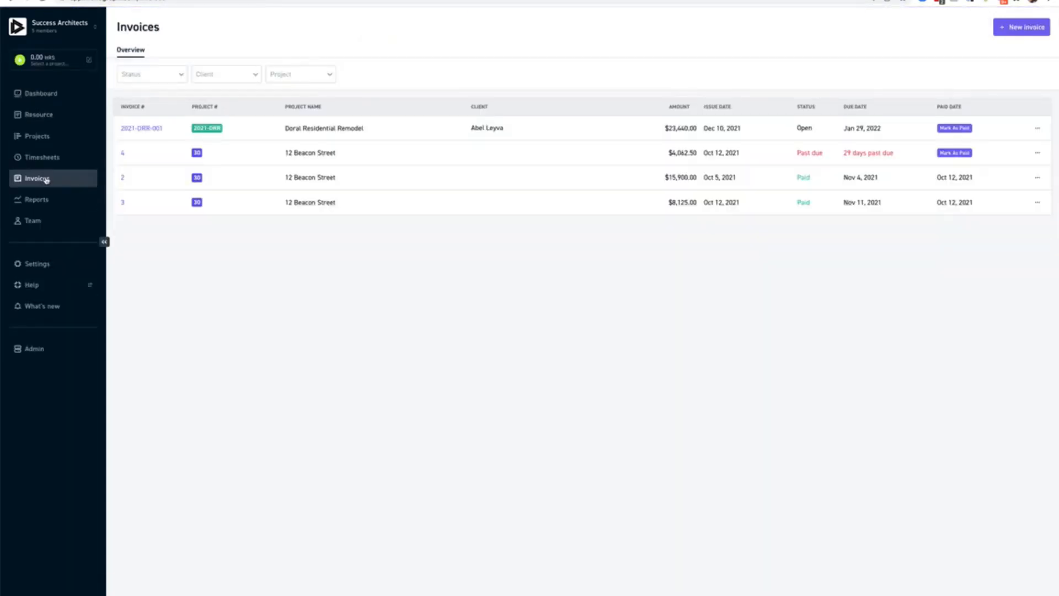